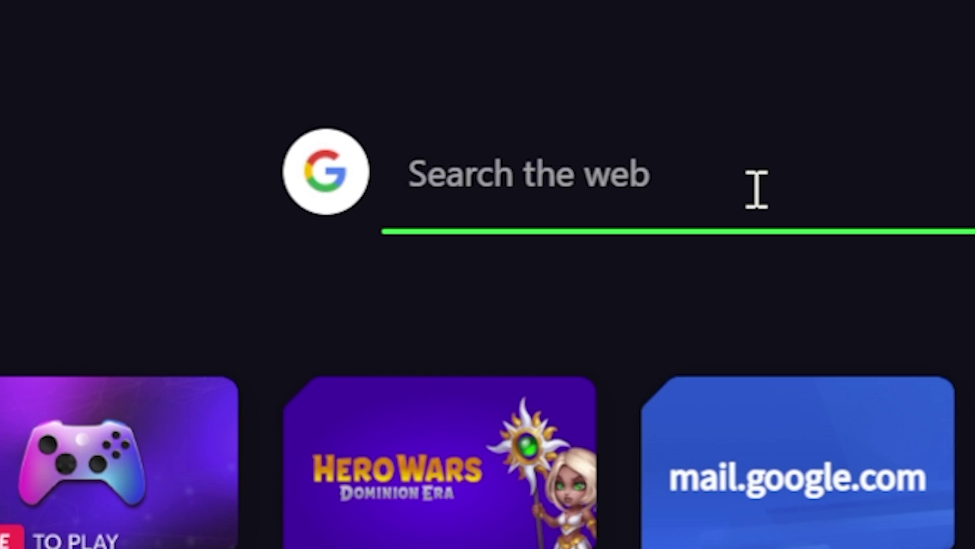
Search the web for "tetrio plus v9" and open the UniQMG / tetrio-plus releases page on GitLab.
type("tetrio plus v9")
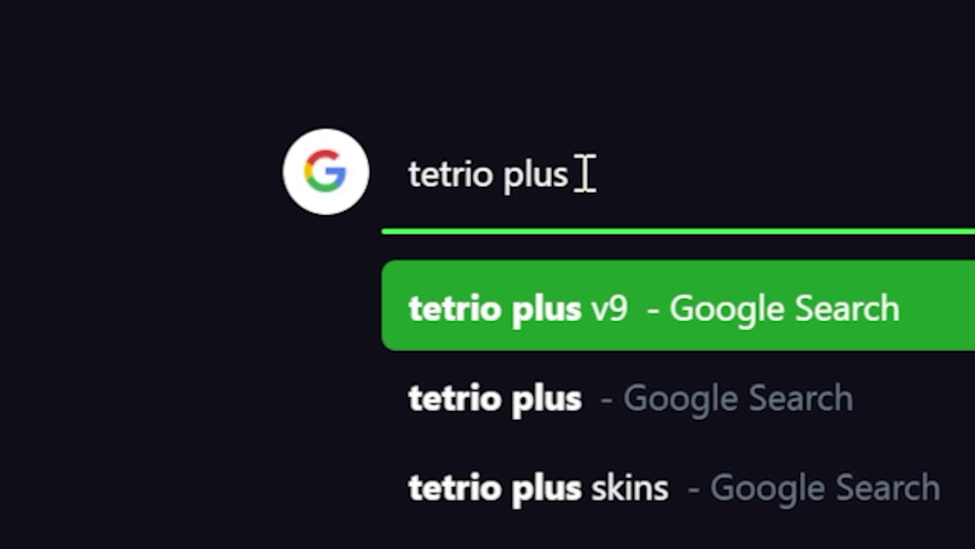
type("v9")
key("Return")
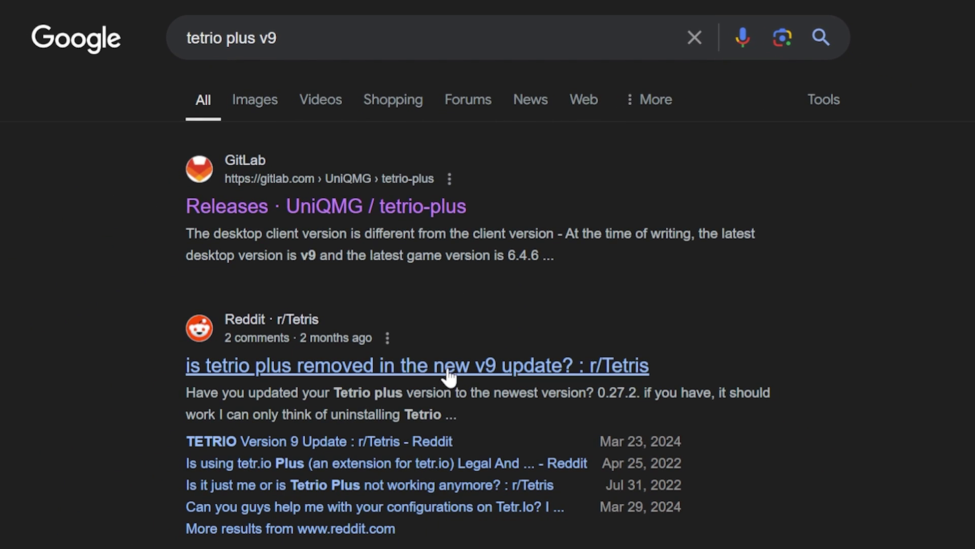
left_click(343, 218)
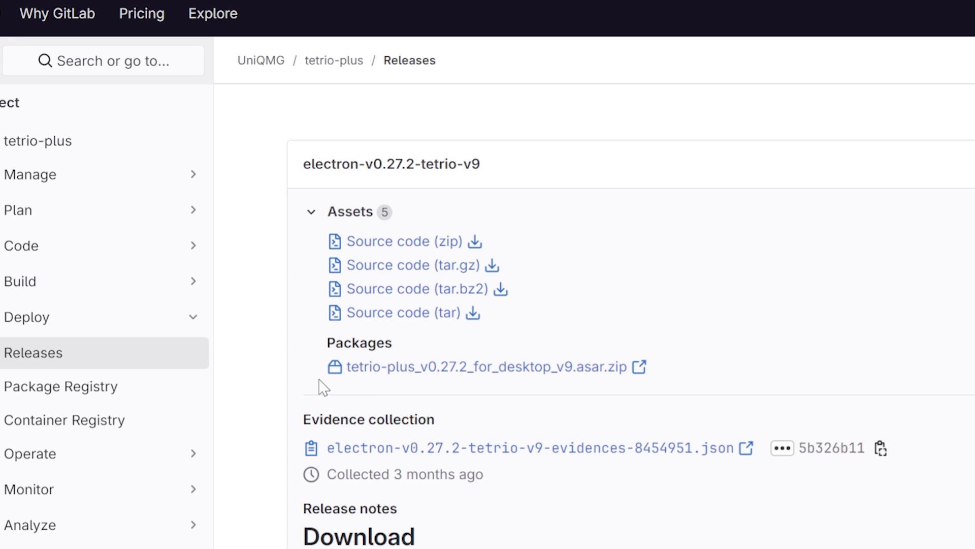
Download tetrio-plus_v0.27.2_for_desktop_v9.asar.zip and extract it into its own folder on the desktop.
left_click_drag(324, 386, 465, 382)
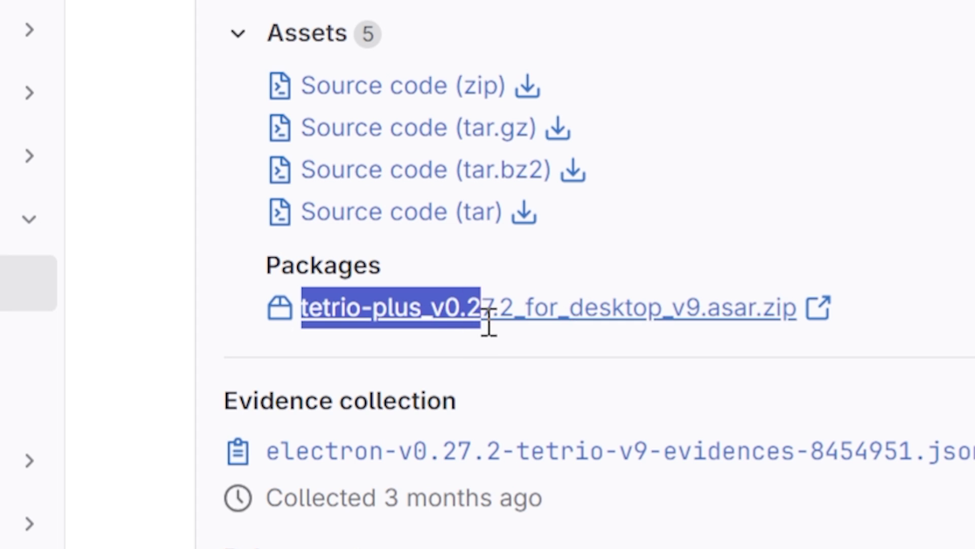
left_click(708, 350)
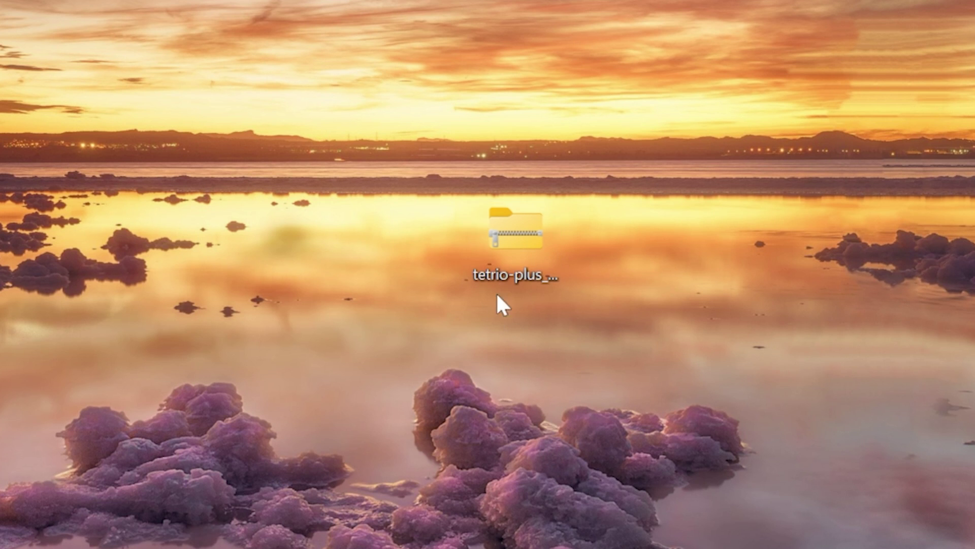
right_click(519, 234)
left_click(624, 440)
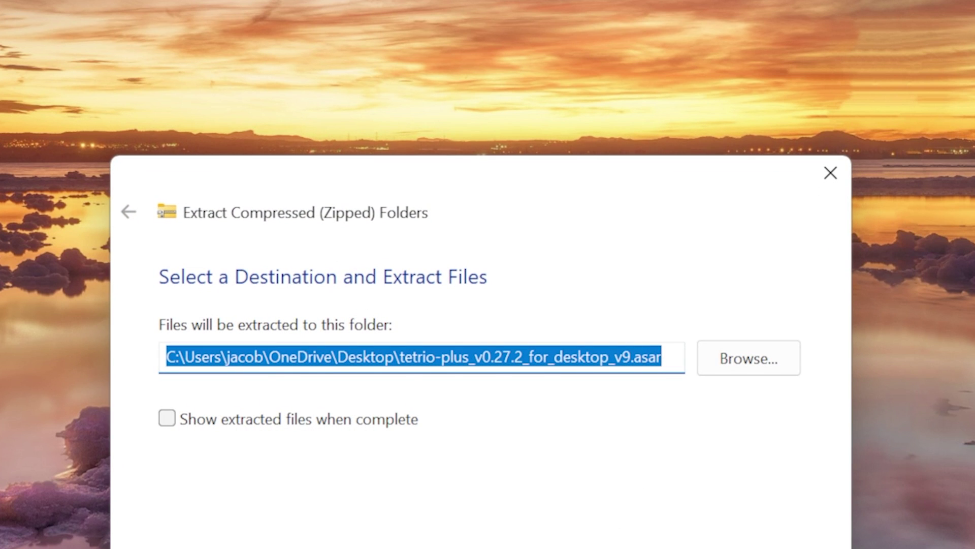
key("Escape")
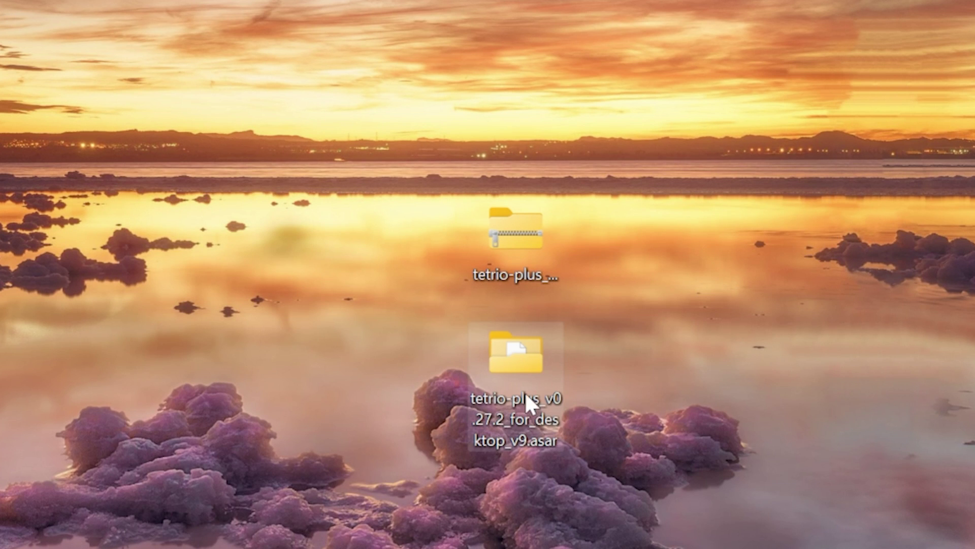
double_click(543, 396)
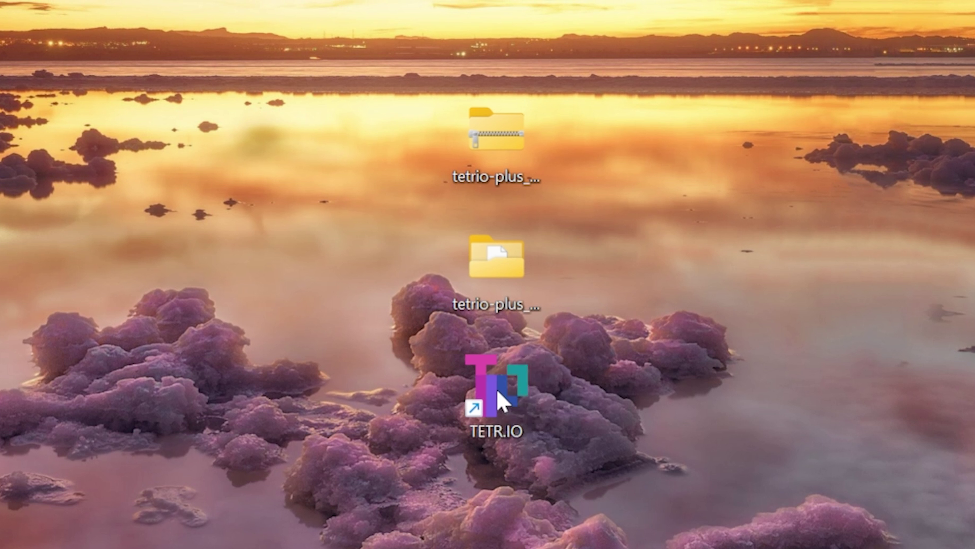
Open the resources folder in TETR.IO's file location and the extracted tetrio-plus folder on the desktop.
right_click(485, 386)
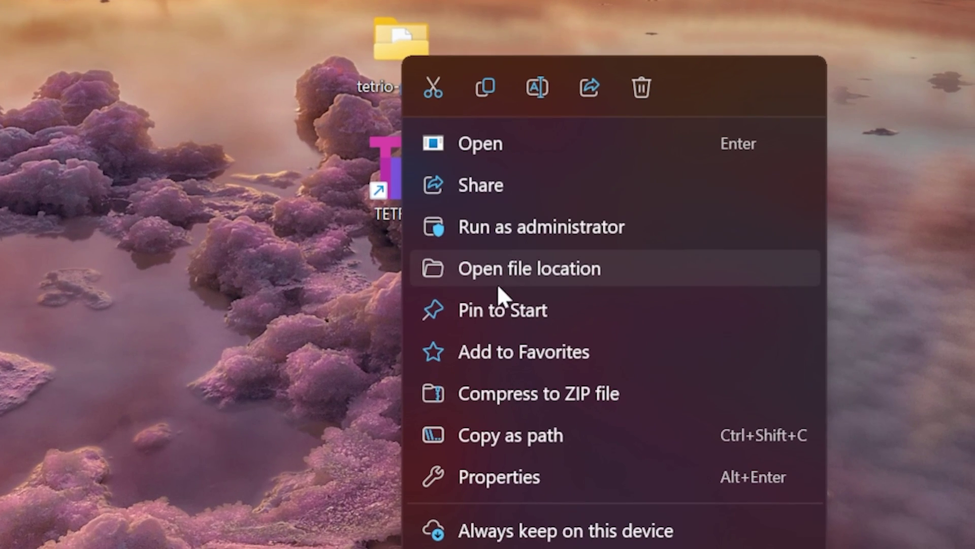
left_click(506, 277)
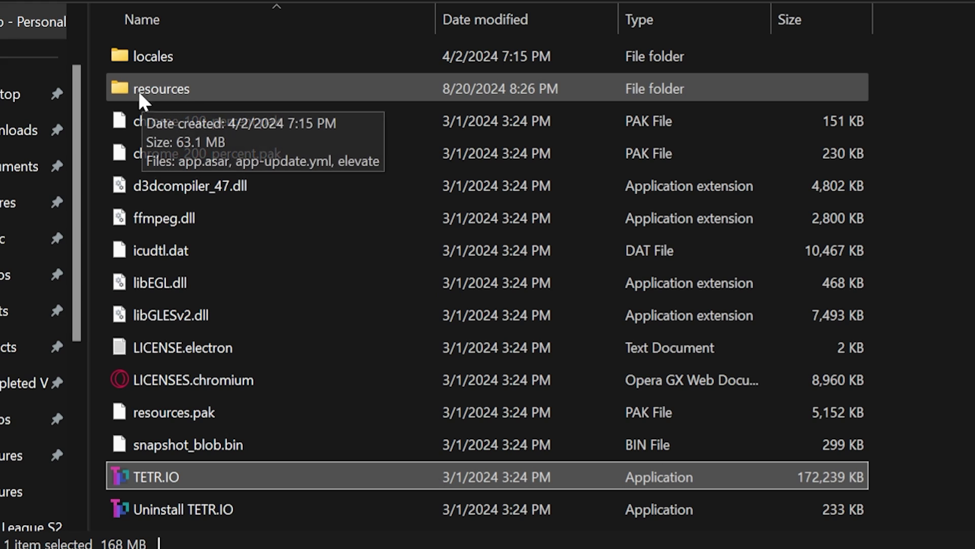
double_click(157, 88)
left_click(144, 56)
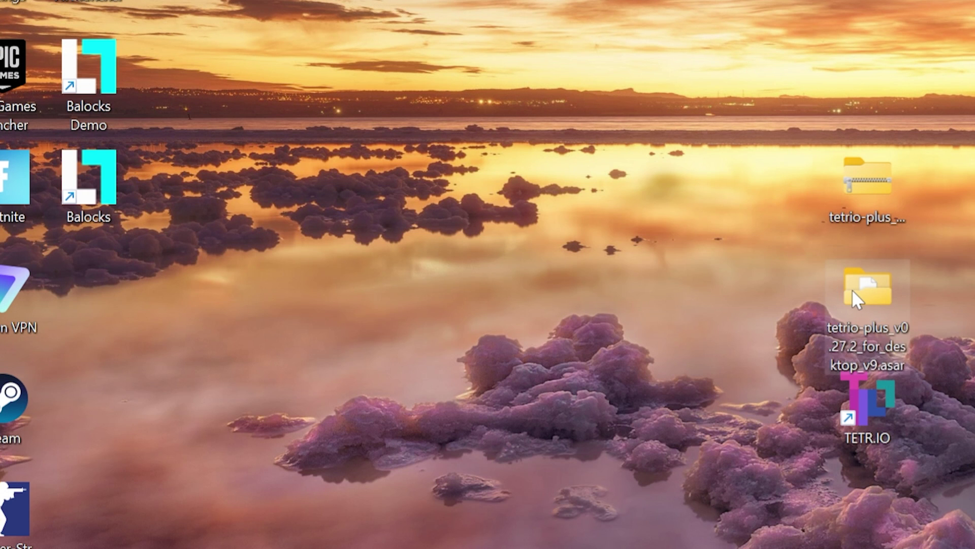
double_click(852, 289)
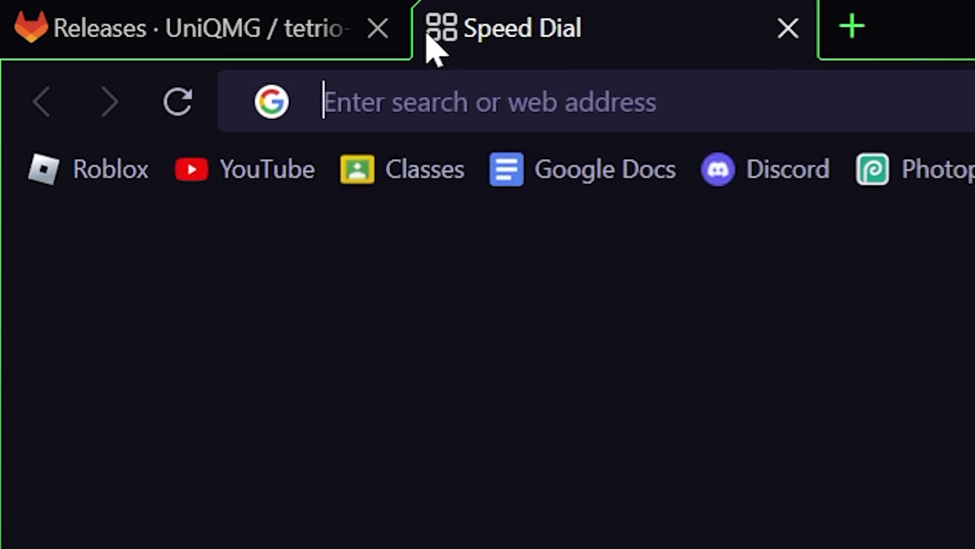
type("tetrio ski")
key("Return")
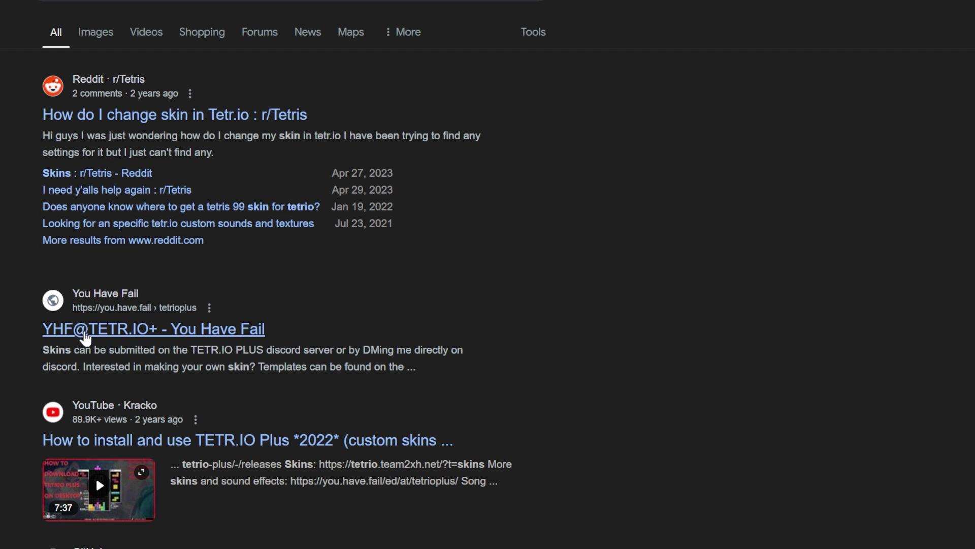
left_click(84, 331)
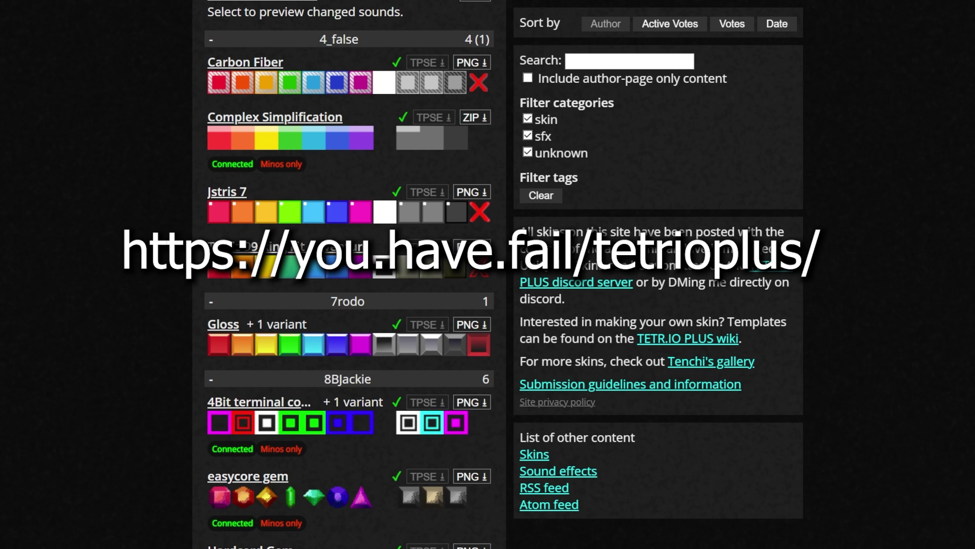
scroll(560, 193, "down", 20)
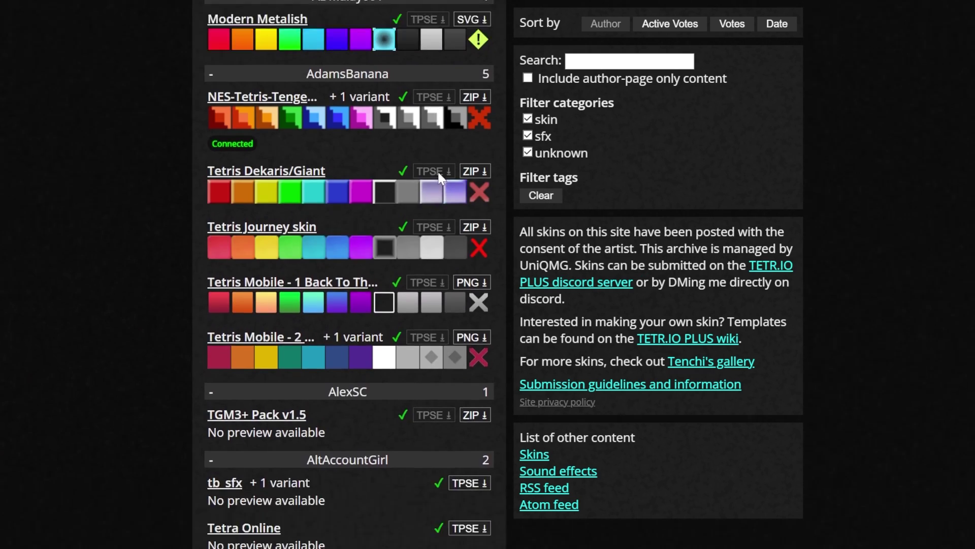
scroll(440, 179, "down", 20)
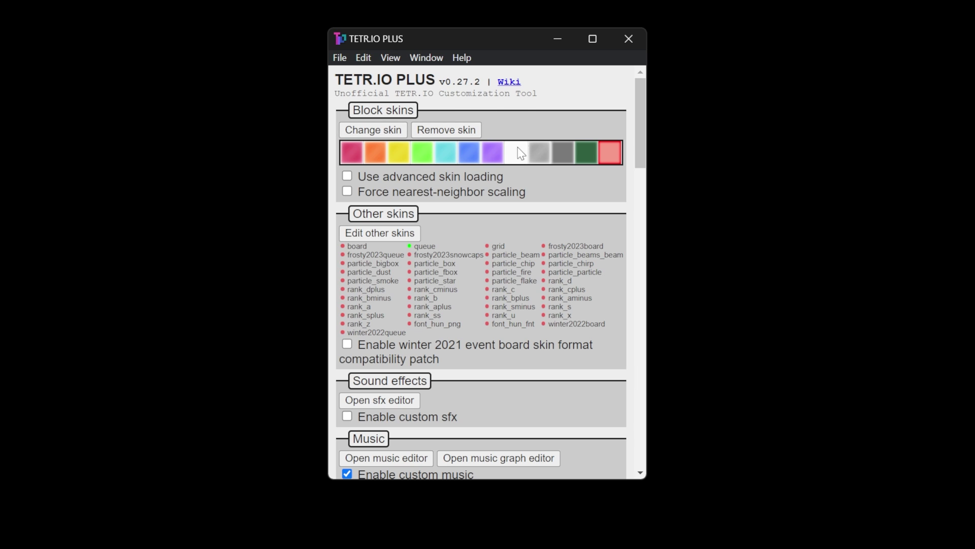
Change the TETR.IO PLUS block skin to Basic.png from the Downloads folder.
left_click(373, 133)
scroll(377, 241, "down", 3)
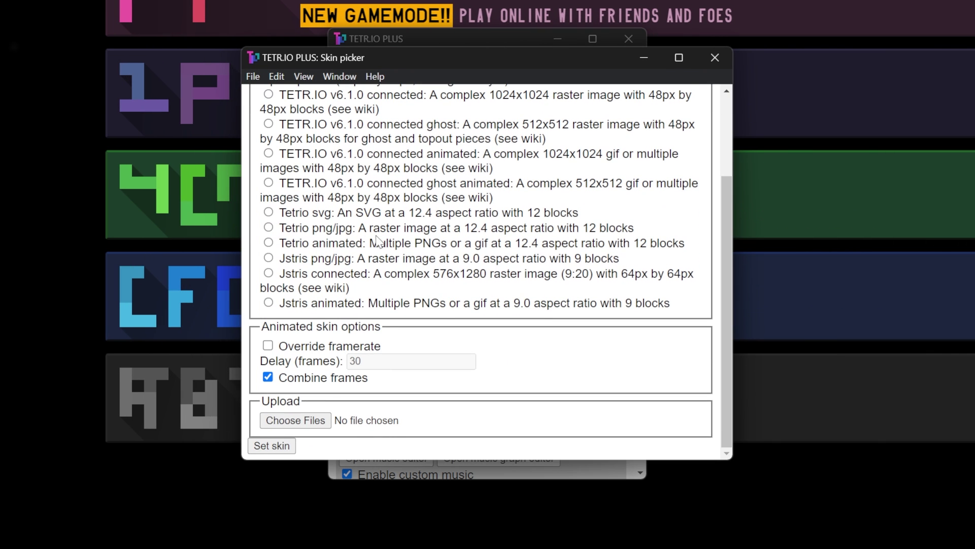
left_click(305, 426)
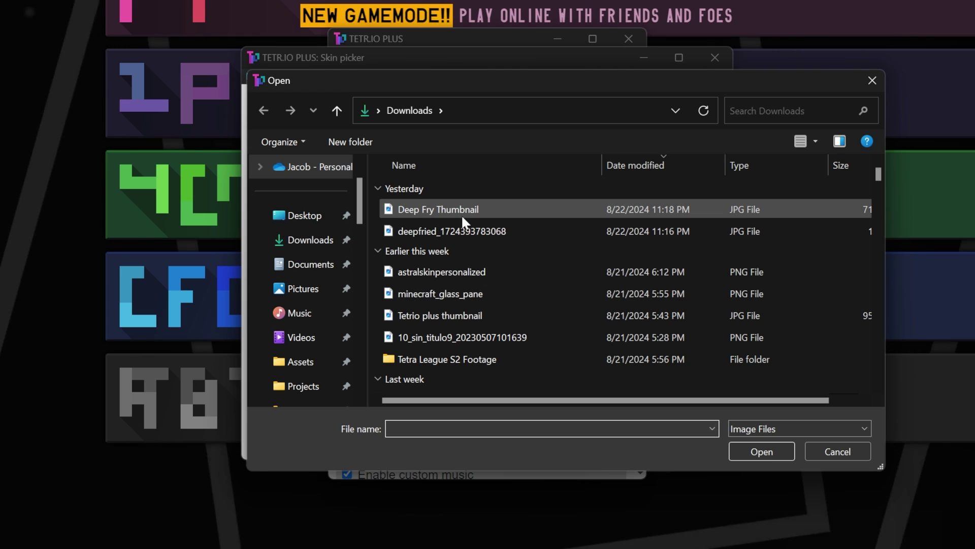
scroll(470, 254, "down", 1)
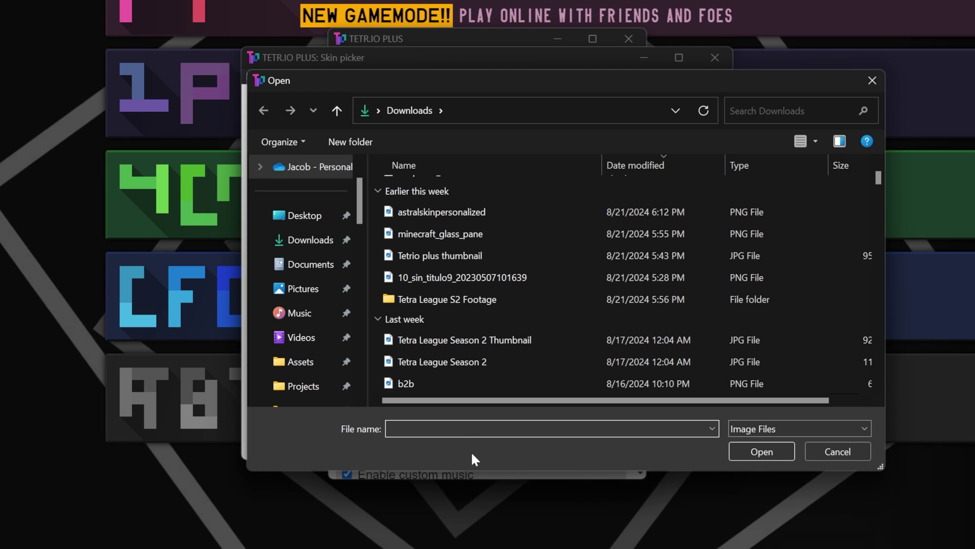
left_click(478, 429)
type("vb")
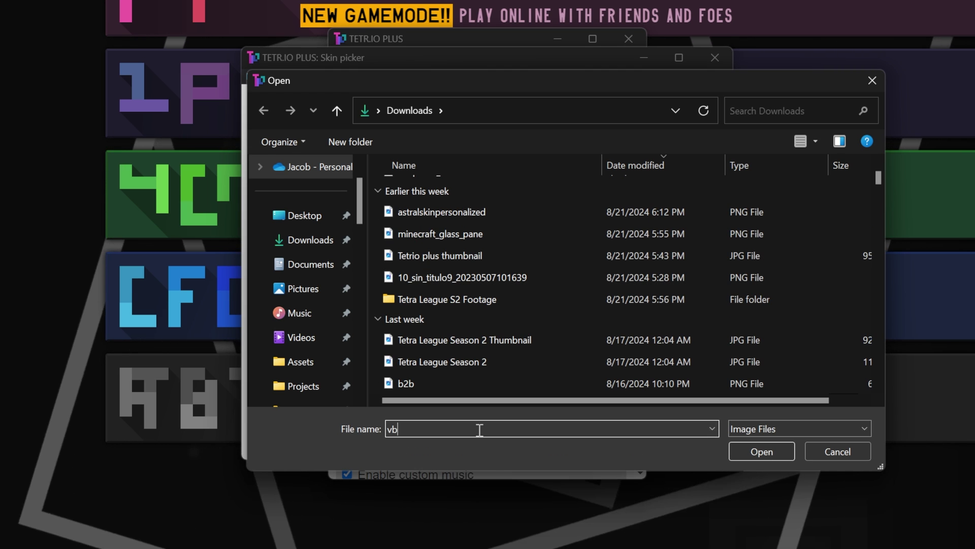
key("BackSpace")
key("BackSpace")
type("basic")
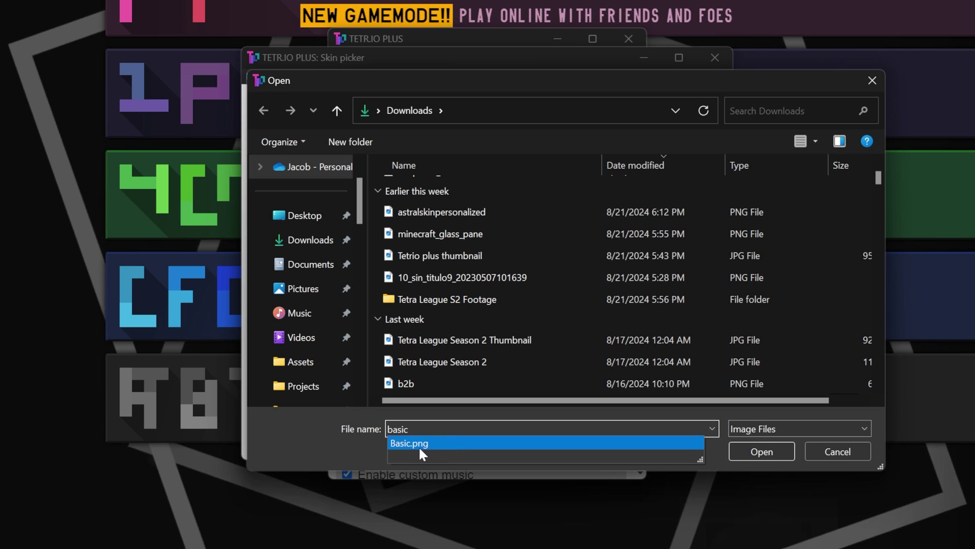
left_click(419, 443)
left_click(759, 451)
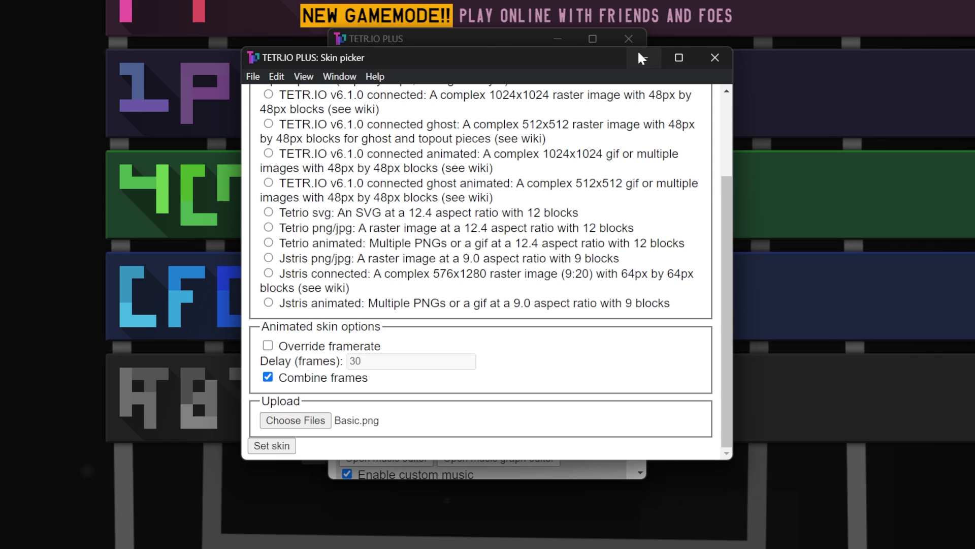
left_click(707, 57)
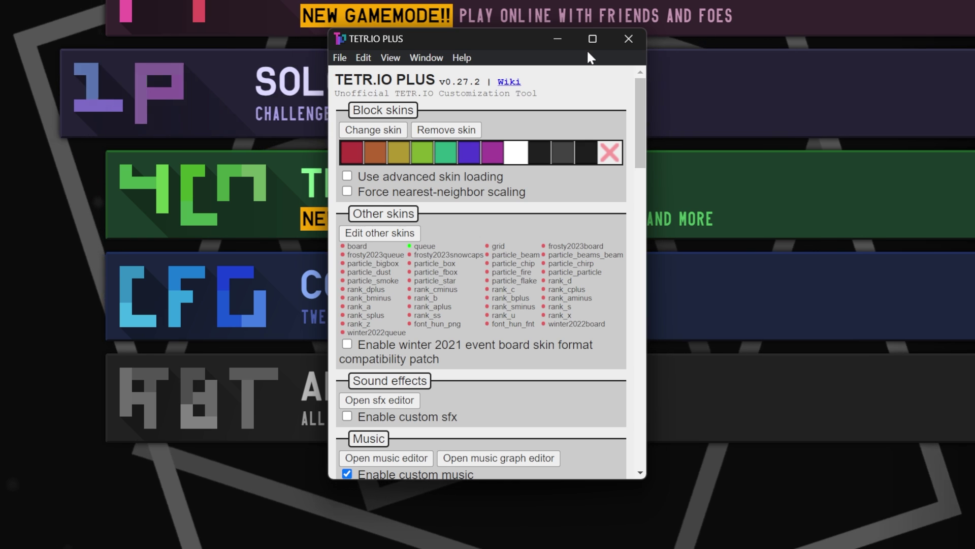
left_click(557, 39)
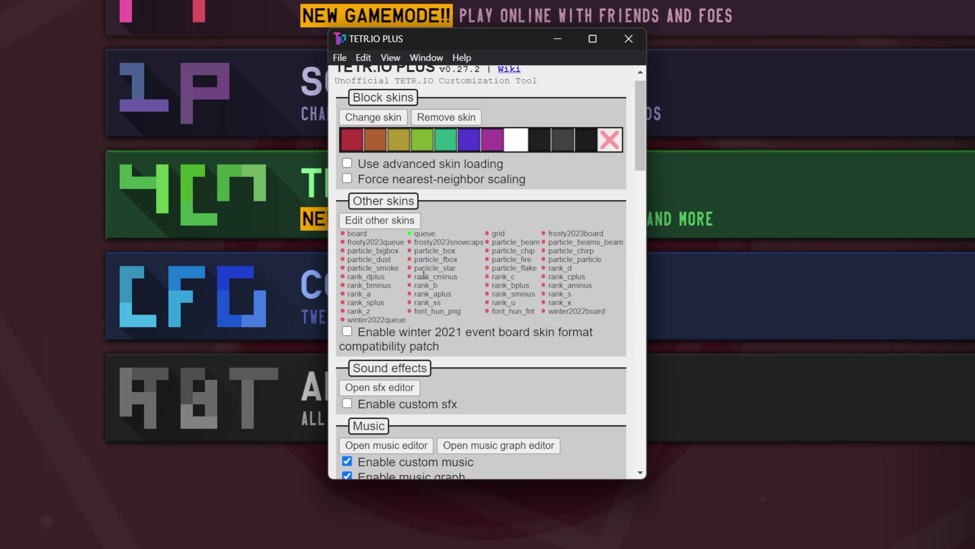
Examine the TPSE import options in TETR.IO PLUS data management.
scroll(394, 325, "down", 3)
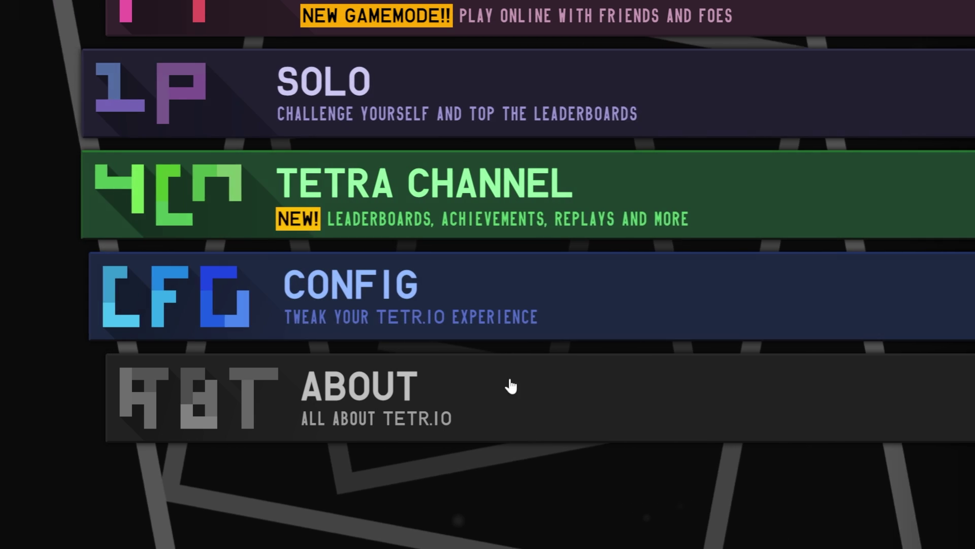
key("alt+Tab")
scroll(355, 305, "down", 3)
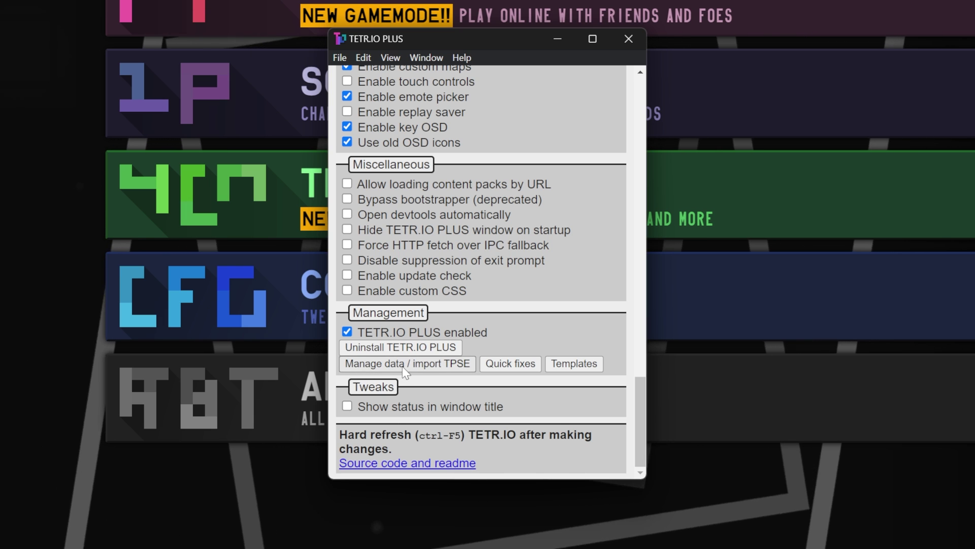
left_click(453, 363)
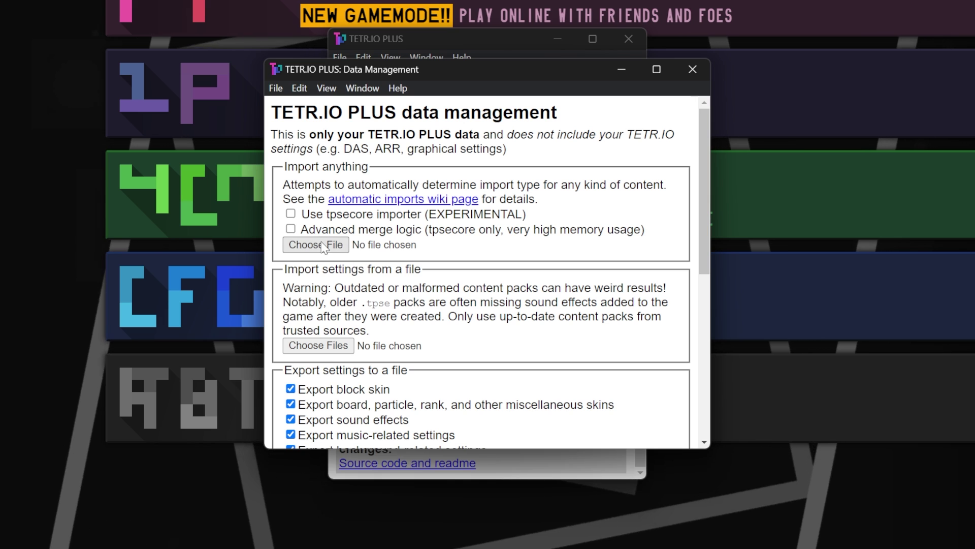
key("ctrl+w")
Review the sound, music, background, custom feature and miscellaneous settings of TETR.IO PLUS.
scroll(452, 248, "down", 15)
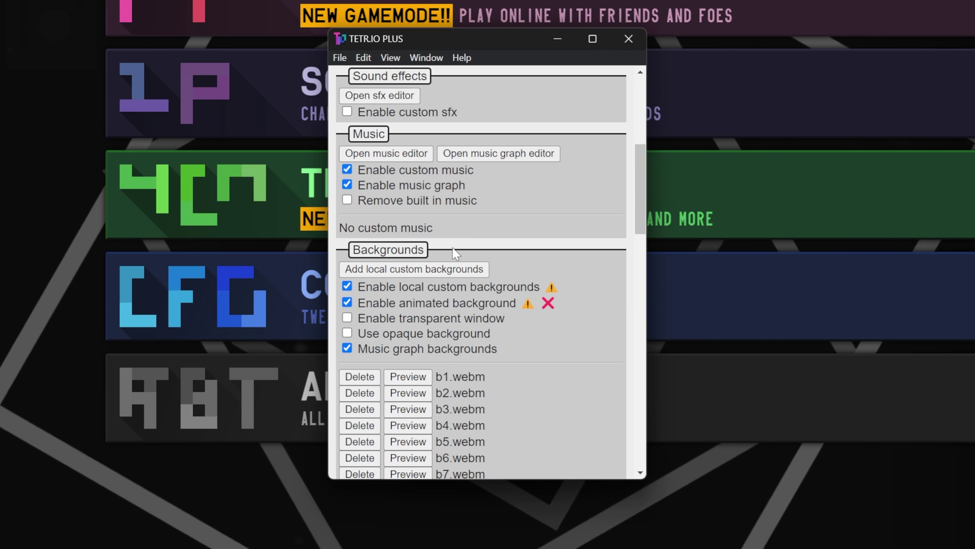
scroll(452, 247, "down", 7)
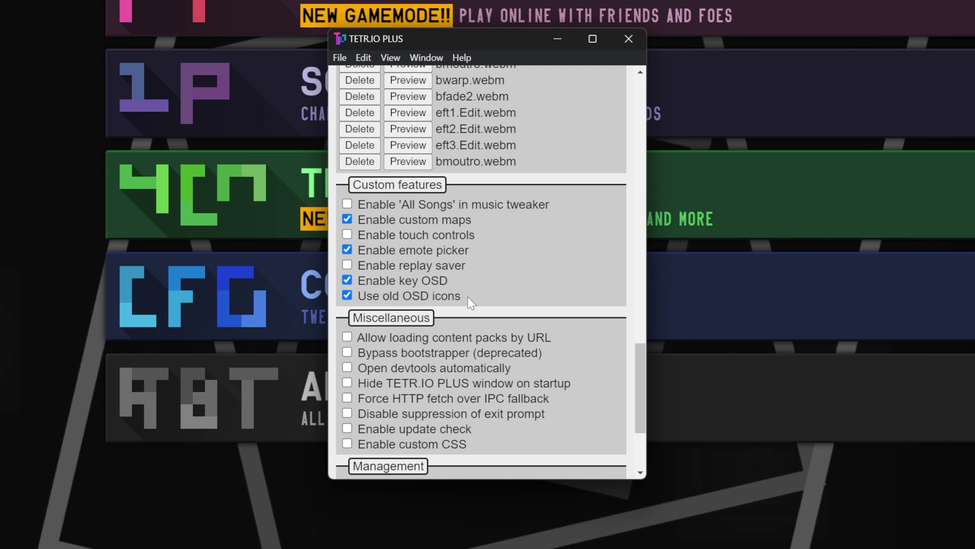
key("ctrl+w")
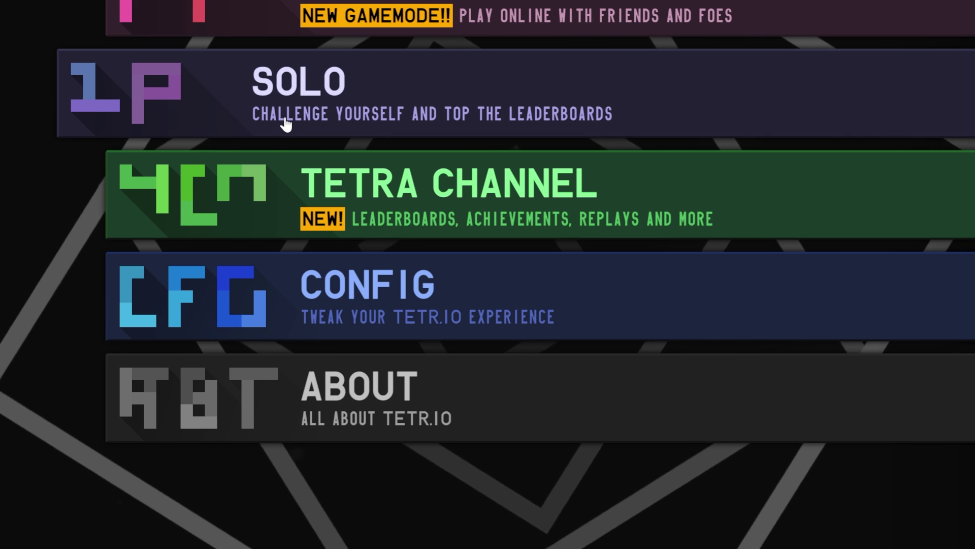
Enable Use Custom Map in the meta settings of a solo custom game and open the map editor.
left_click(282, 128)
left_click(309, 308)
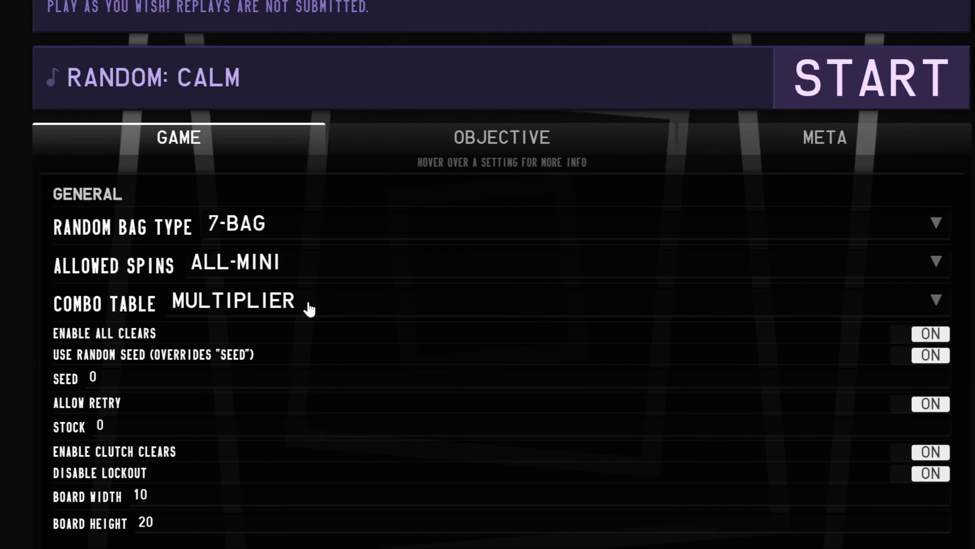
left_click(735, 155)
left_click(554, 201)
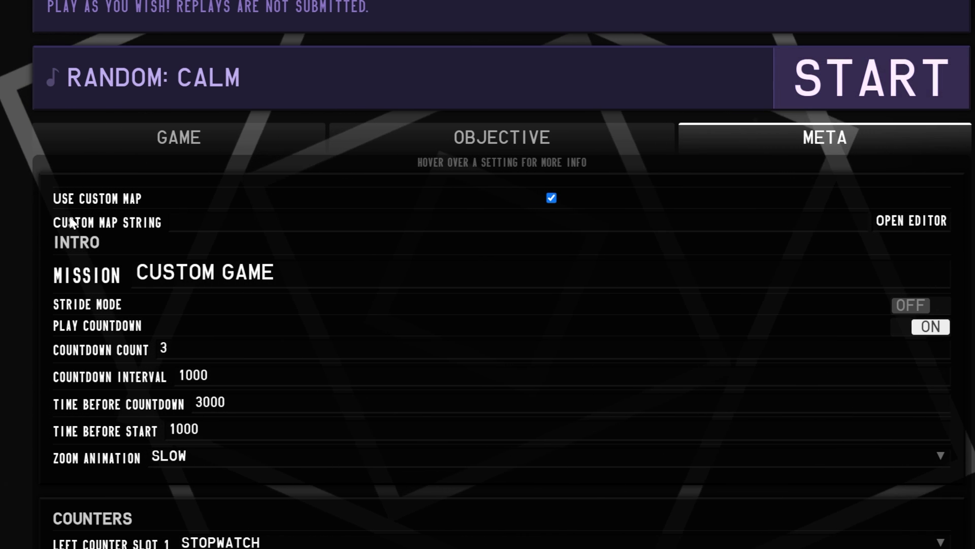
left_click(892, 224)
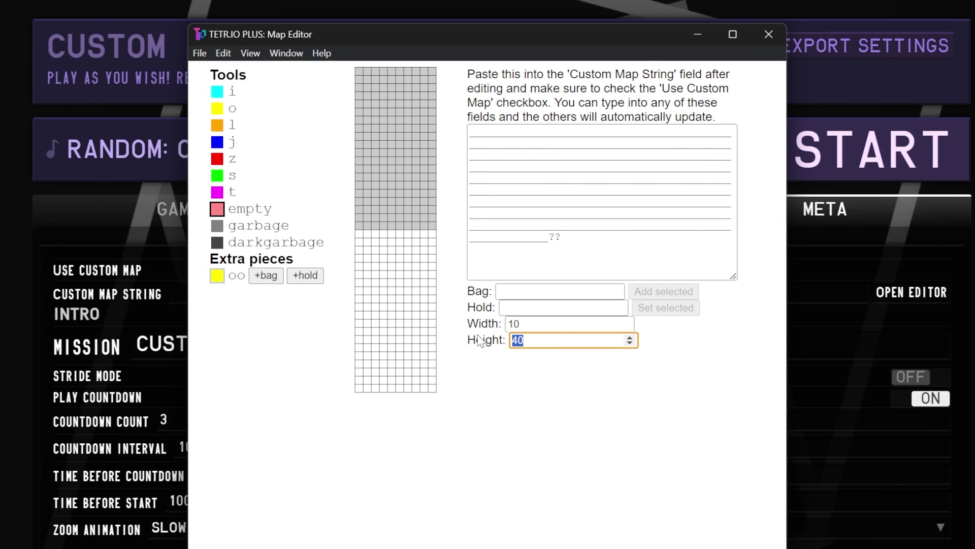
Set the map height to 20 and draw a red z-block Among Us crewmate with a cyan i-block visor at the board's base.
type("20")
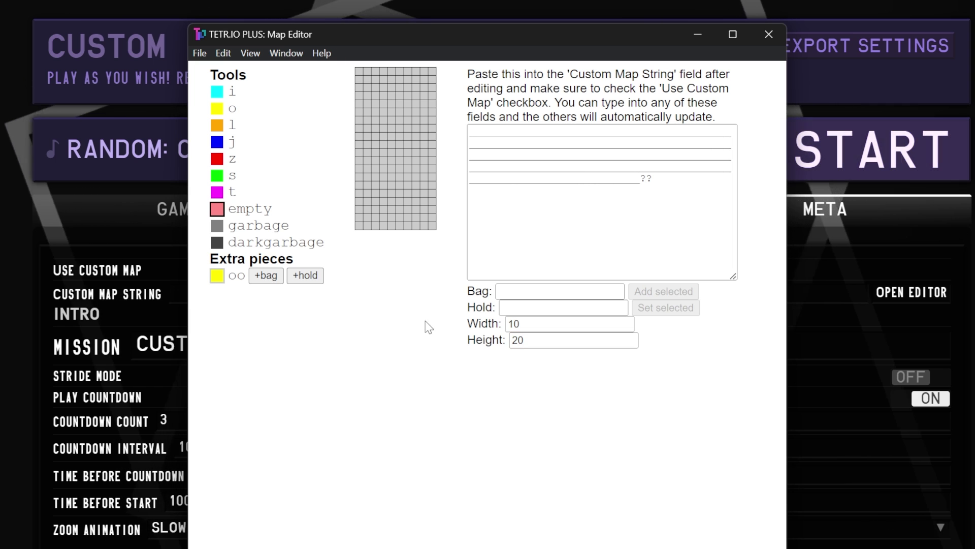
left_click(225, 160)
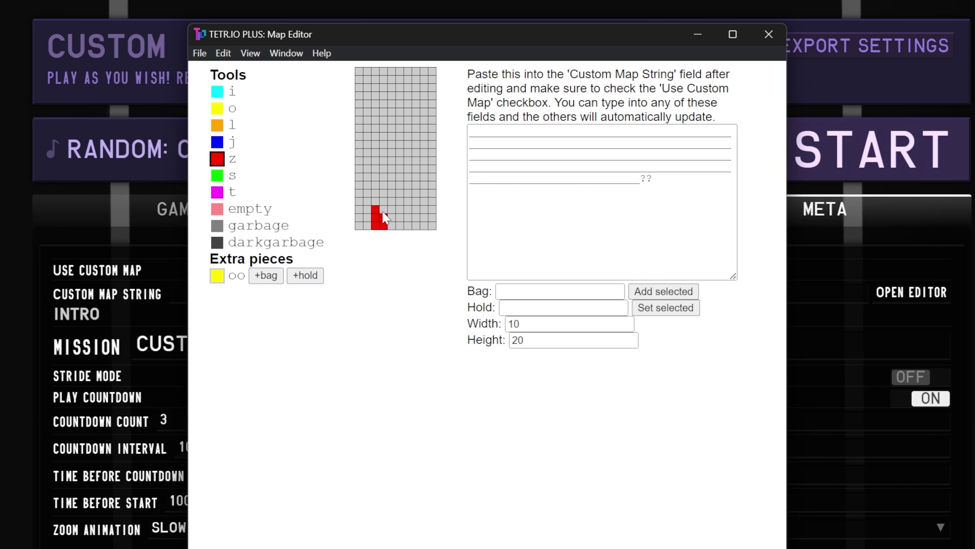
mouse_move(408, 210)
left_mouse_down()
mouse_move(401, 223)
mouse_move(378, 190)
left_mouse_up()
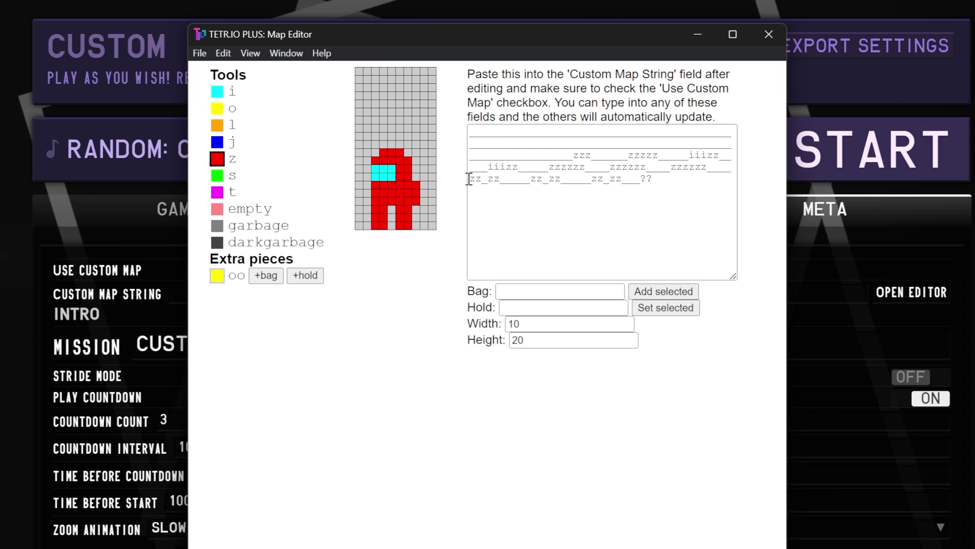
left_click_drag(683, 197, 495, 115)
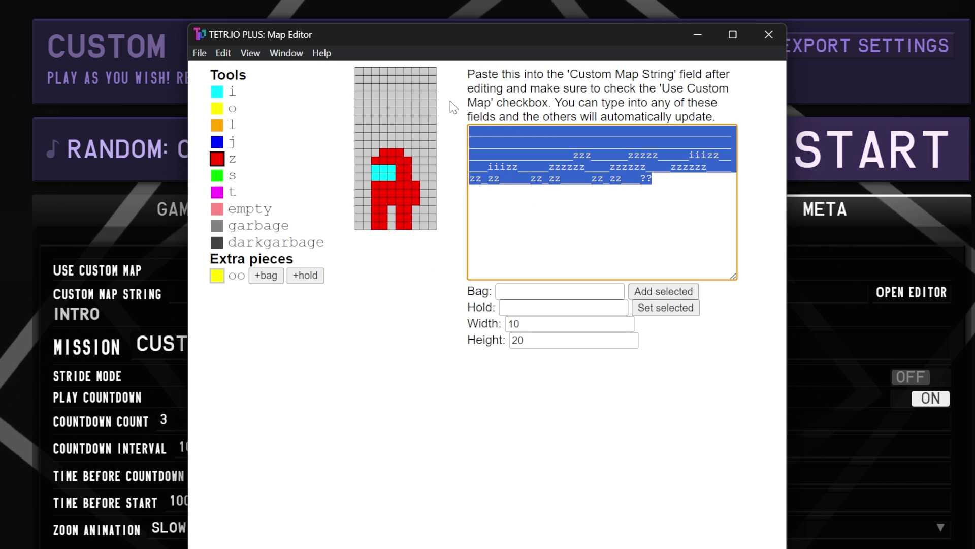
Fill the map's bag with a long comma-separated run of i pieces.
left_click(524, 299)
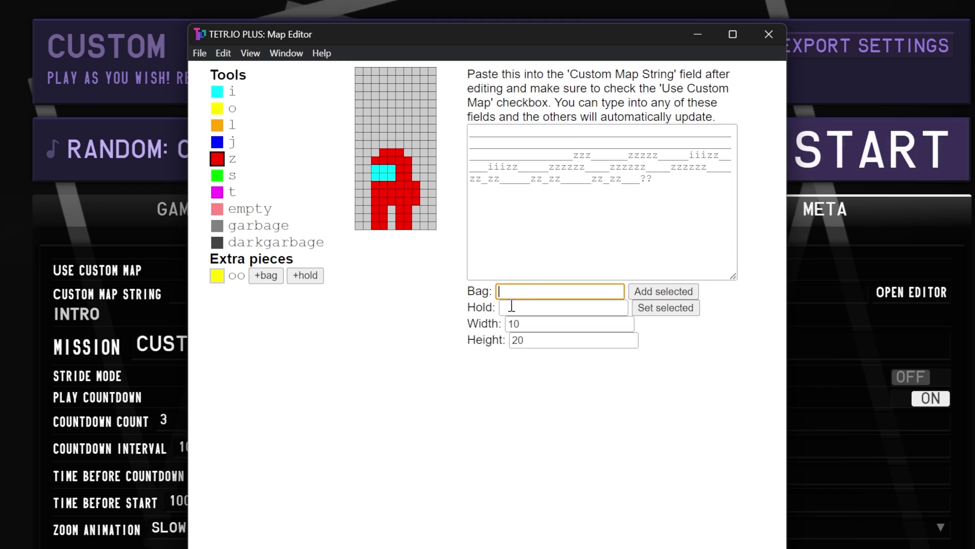
type("iu")
key("BackSpace")
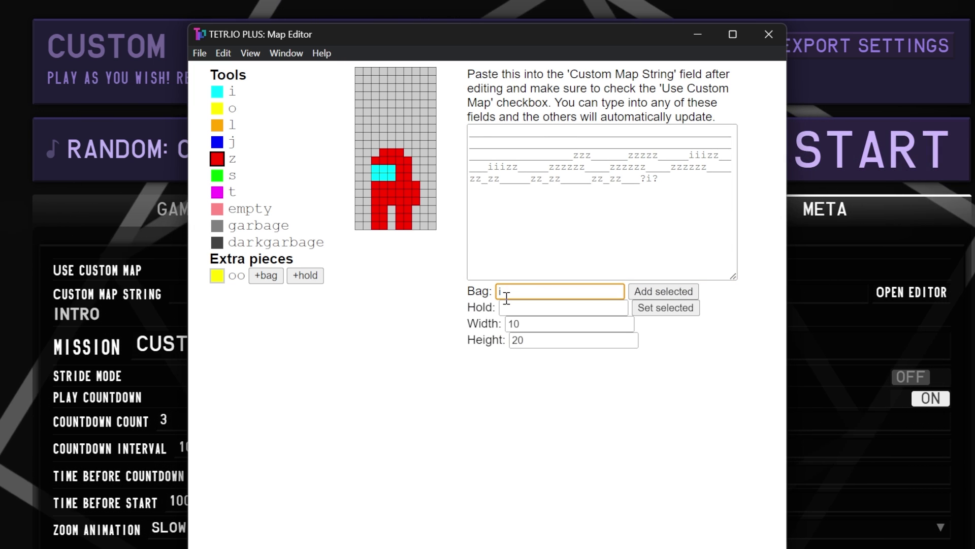
type("il")
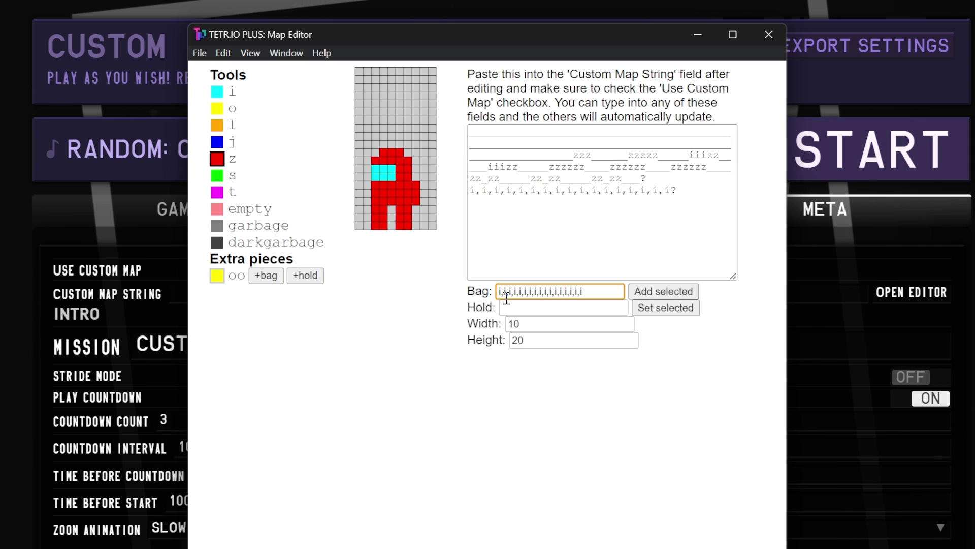
Copy the complete generated map string from the editor into the custom game's Custom Map String setting.
left_click(623, 206)
key("ctrl+a")
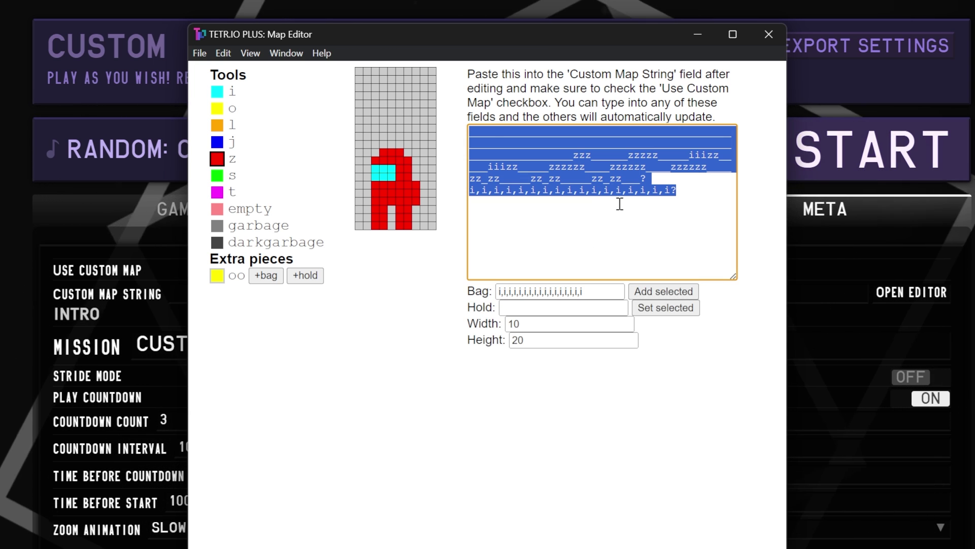
left_click(900, 343)
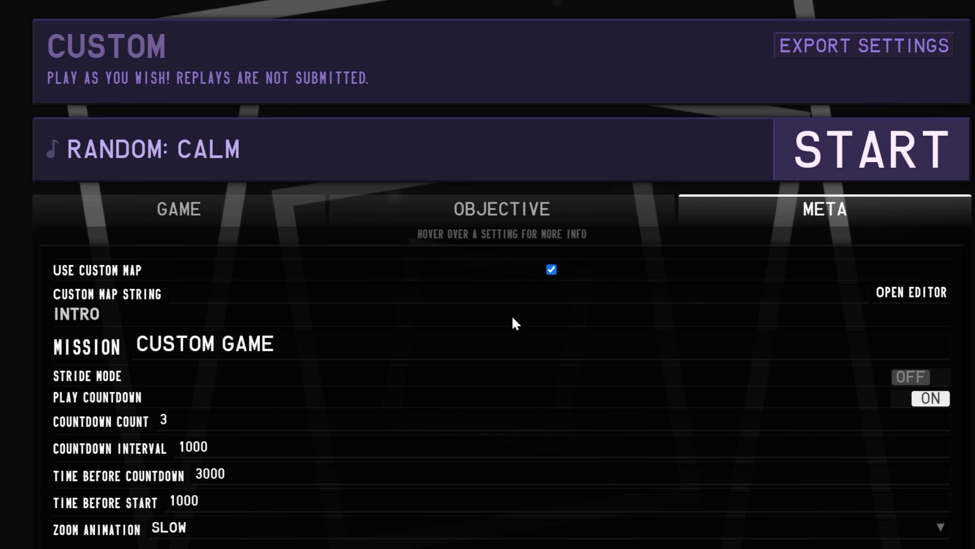
left_click(271, 298)
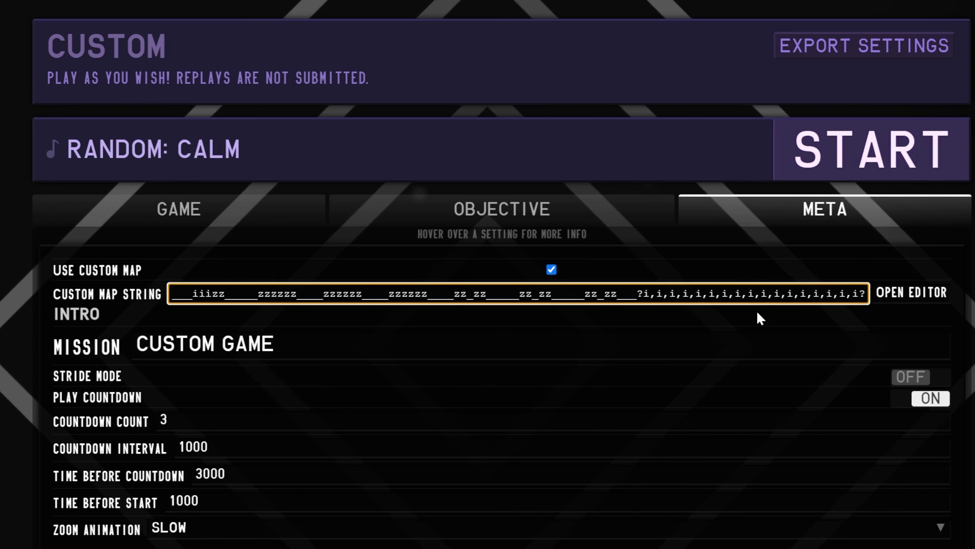